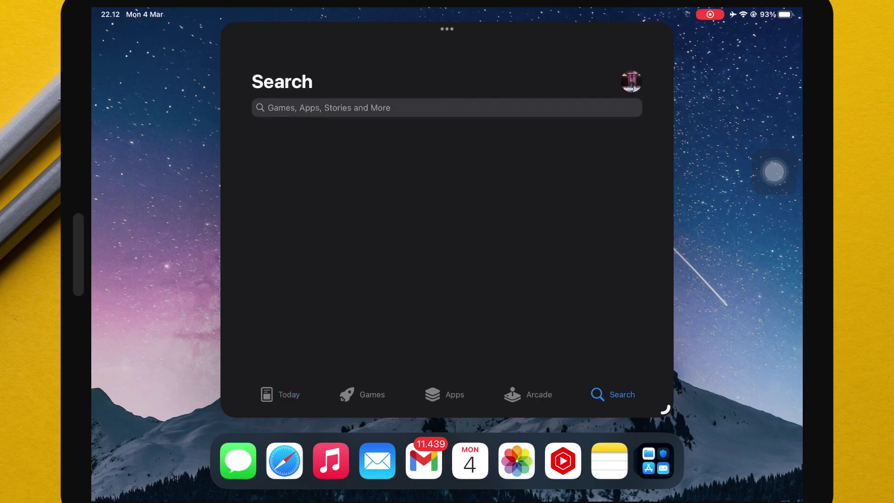
- Search the App Store for 'web proxy tool' and open the WebProxyTool: Inspect requests app page
{"action": "left_click", "coordinate": [329, 107]}
{"action": "type", "text": "web"}
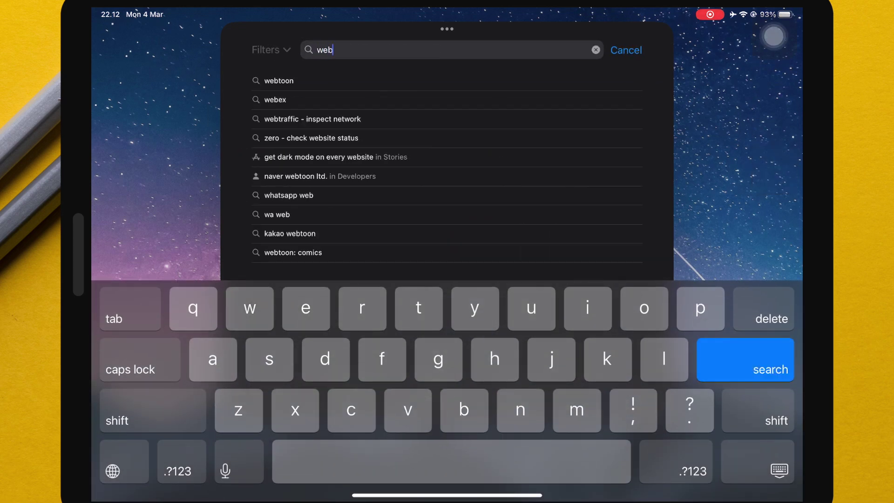
{"action": "type", "text": " pr"}
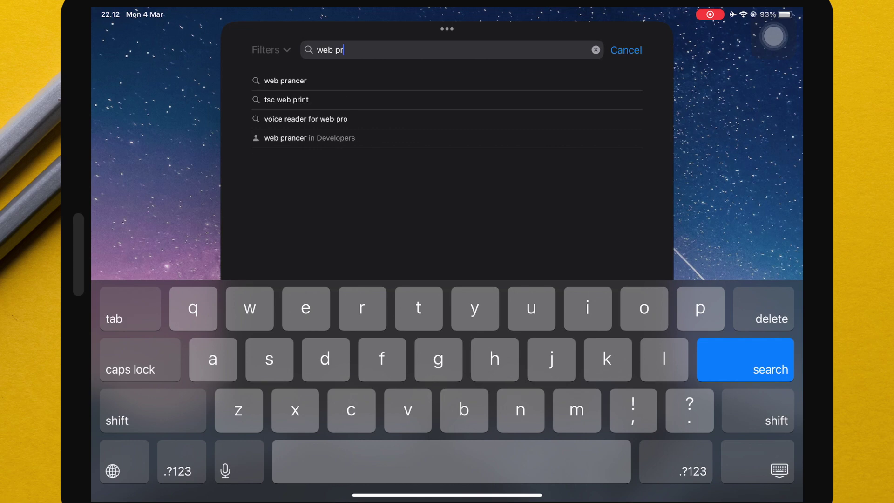
{"action": "type", "text": "ooy tool"}
{"action": "key", "text": "Return"}
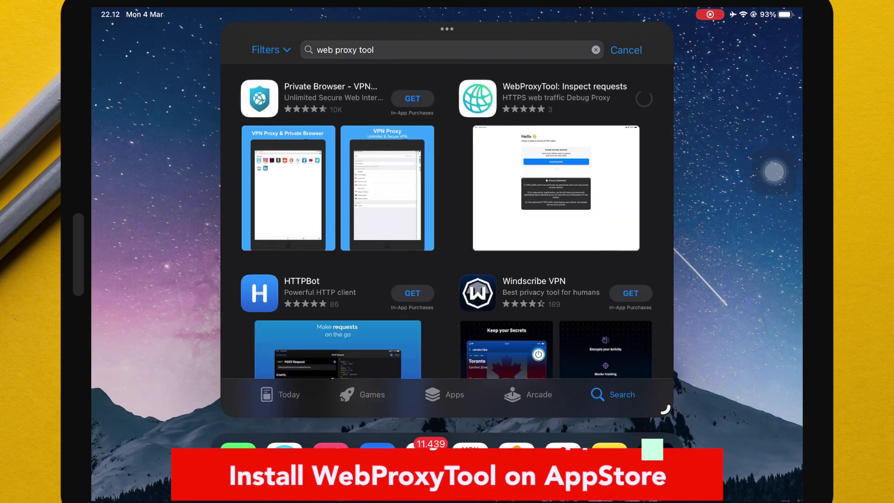
{"action": "left_click", "coordinate": [565, 93]}
{"action": "scroll", "coordinate": [447, 233], "scroll_direction": "down", "scroll_amount": 2}
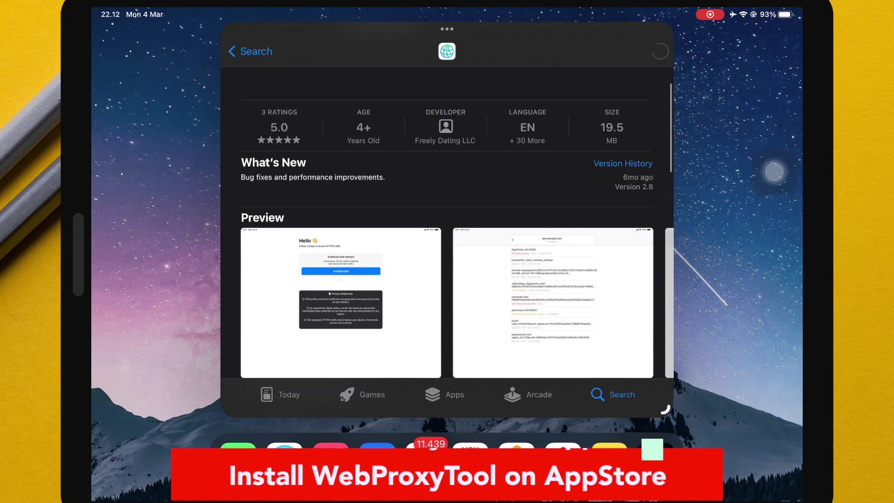
{"action": "scroll", "coordinate": [447, 233], "scroll_direction": "up", "scroll_amount": 2}
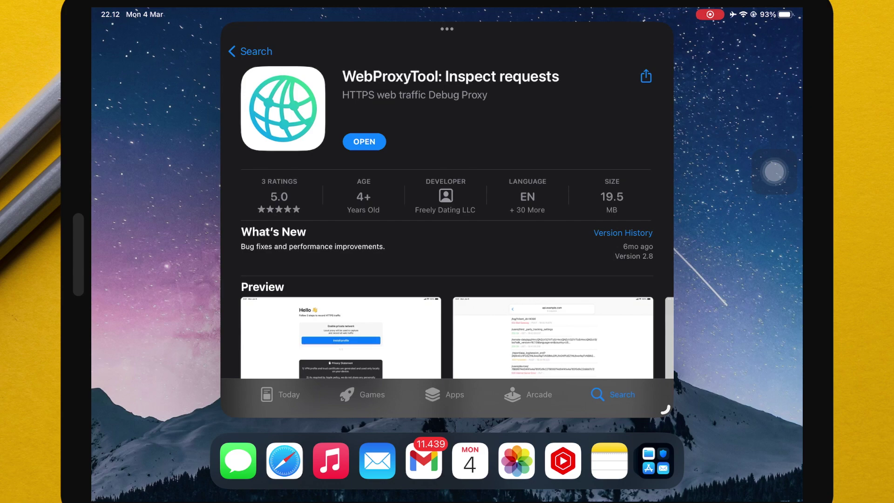
- Launch WebProxyTool, accept its privacy statement and allow its VPN configuration
{"action": "left_click", "coordinate": [364, 141]}
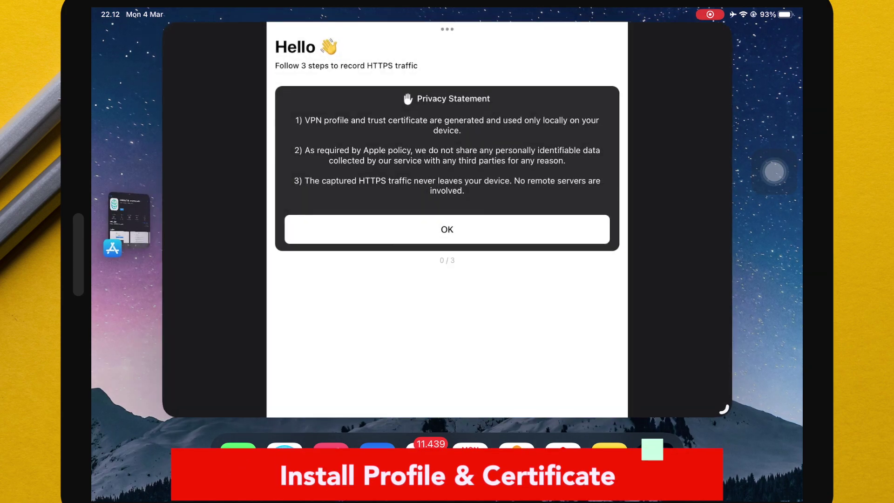
{"action": "left_click", "coordinate": [447, 229]}
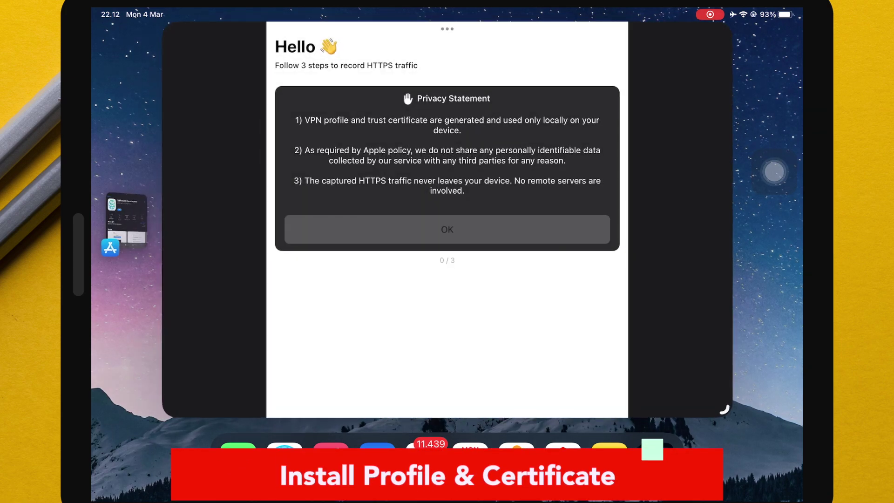
{"action": "left_click", "coordinate": [447, 154]}
{"action": "left_click", "coordinate": [407, 291]}
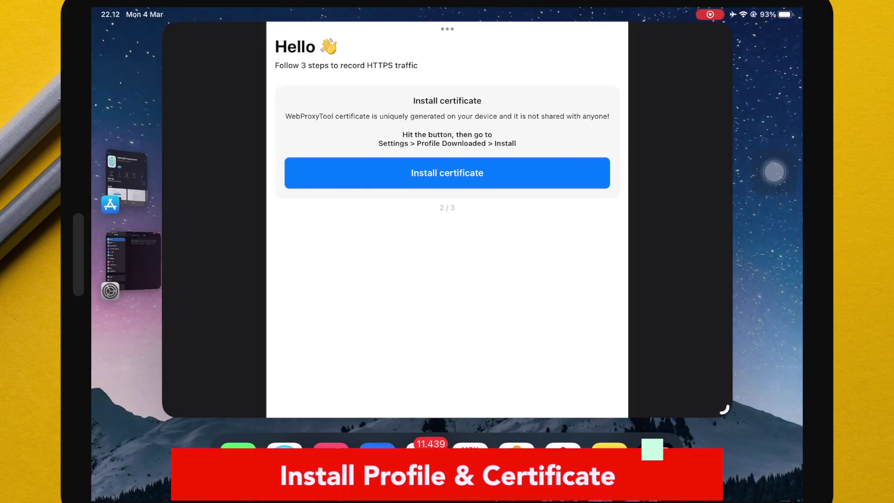
- Download the WebProxyTool certificate profile and allow the download
{"action": "left_click", "coordinate": [447, 172]}
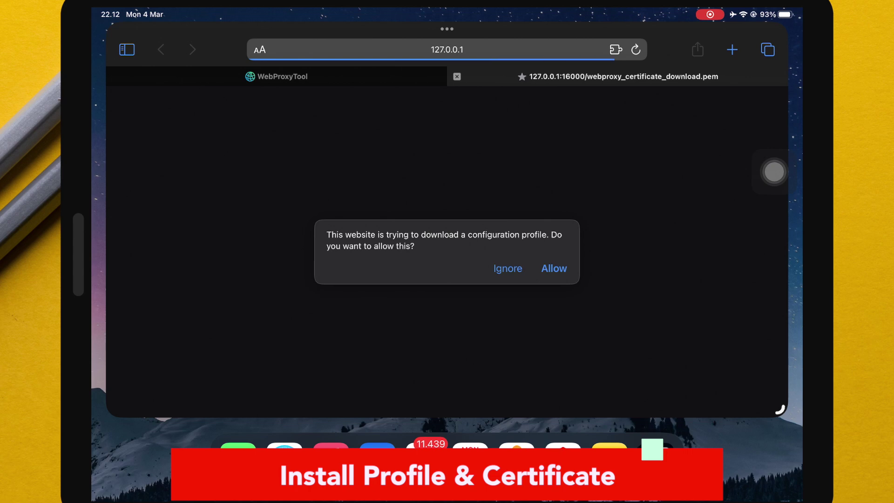
{"action": "left_click", "coordinate": [553, 268]}
{"action": "left_click", "coordinate": [447, 285]}
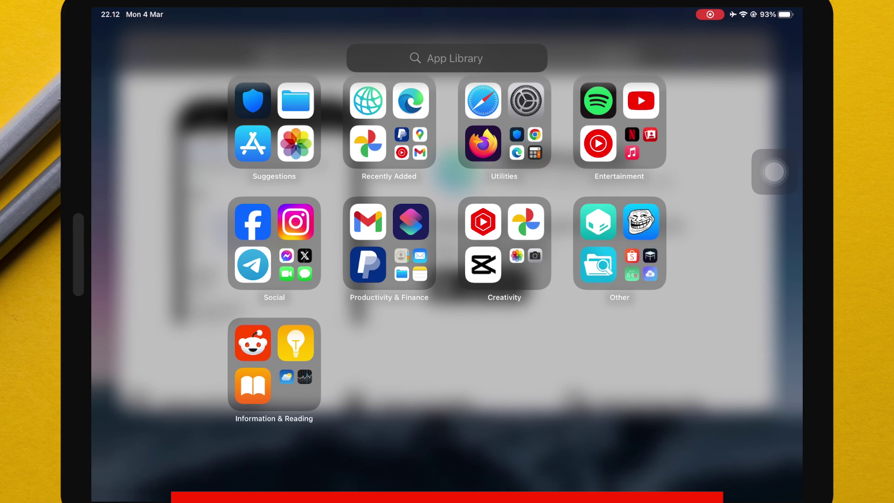
- Open the downloaded WebProxyTool profile under Settings' VPN, DNS & Device Management
{"action": "left_click", "coordinate": [526, 101]}
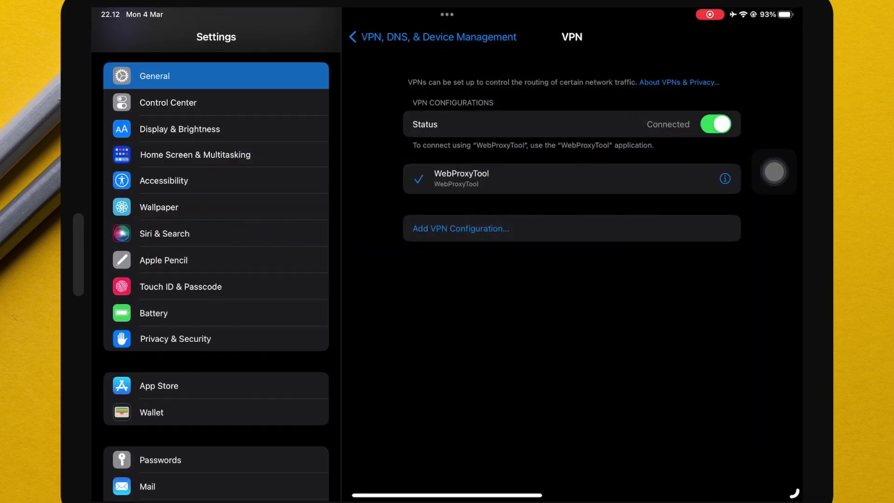
{"action": "left_click", "coordinate": [446, 14]}
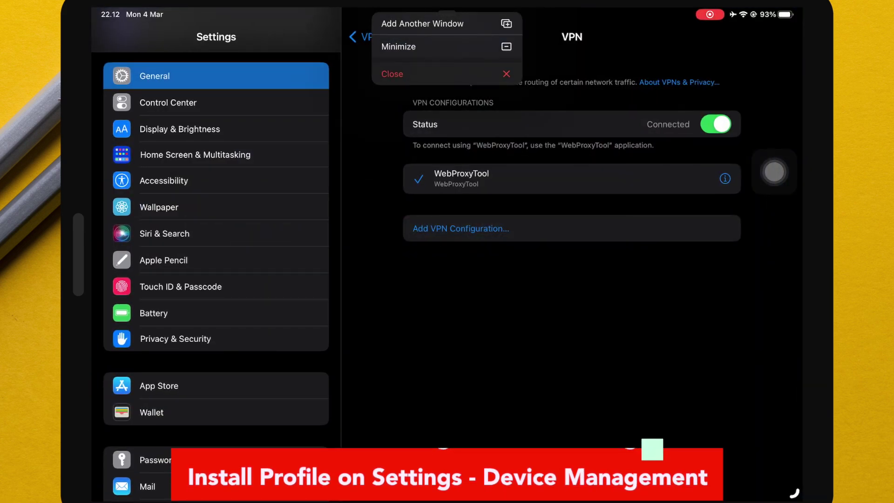
{"action": "left_click", "coordinate": [358, 37]}
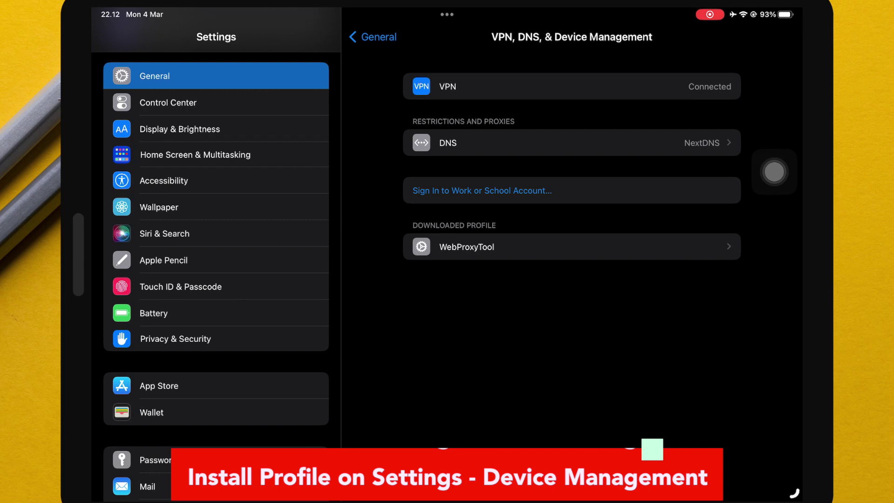
{"action": "left_click", "coordinate": [467, 246]}
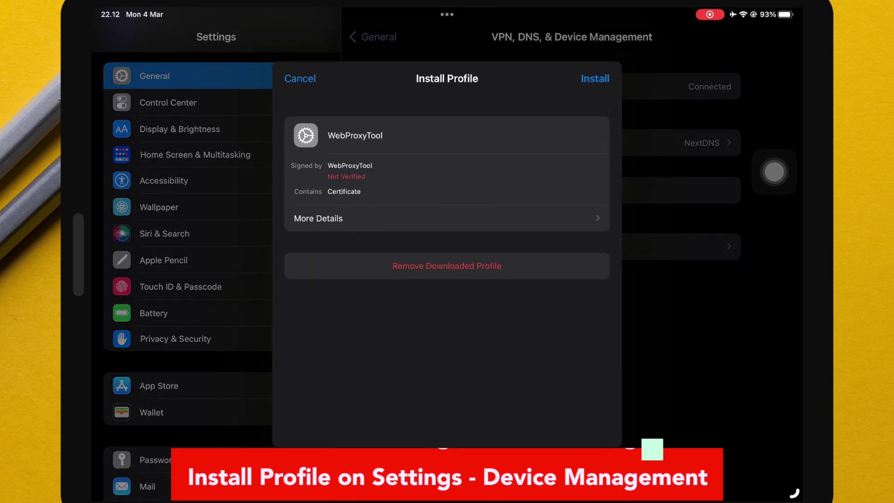
- Install the WebProxyTool profile, entering the passcode and accepting the certificate warning
{"action": "left_click", "coordinate": [595, 79]}
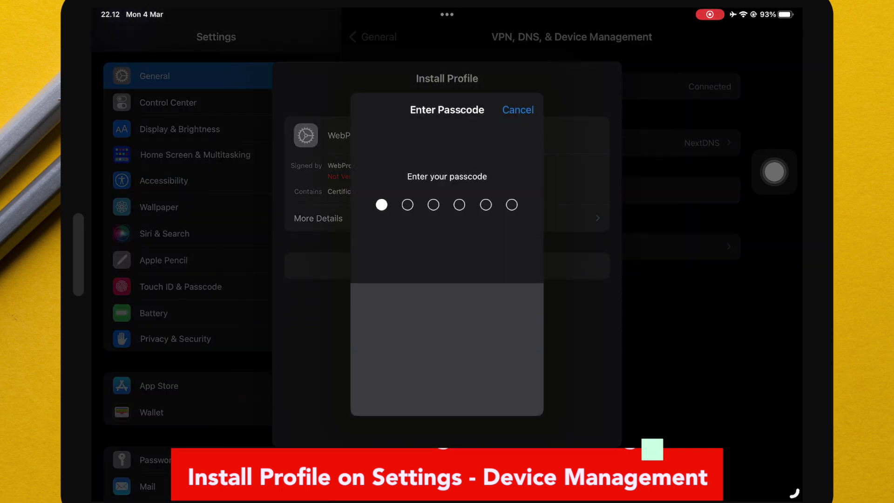
{"action": "type", "text": "1"}
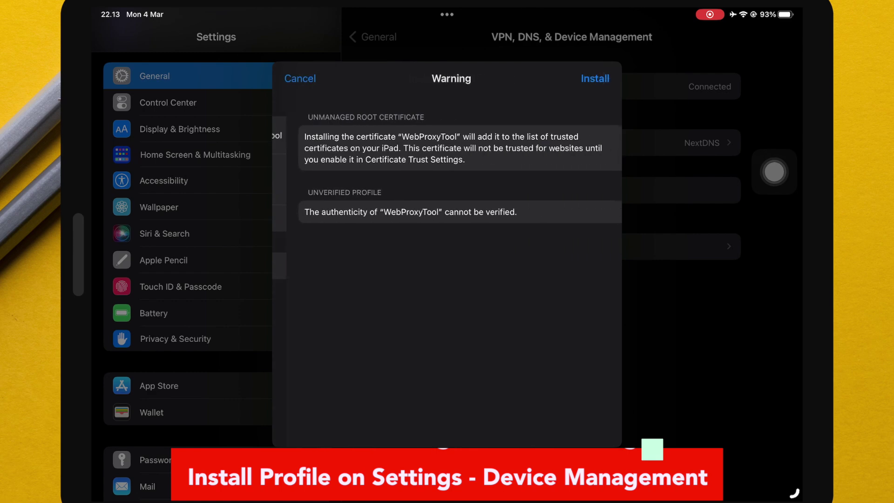
{"action": "left_click", "coordinate": [595, 78]}
{"action": "left_click", "coordinate": [487, 273]}
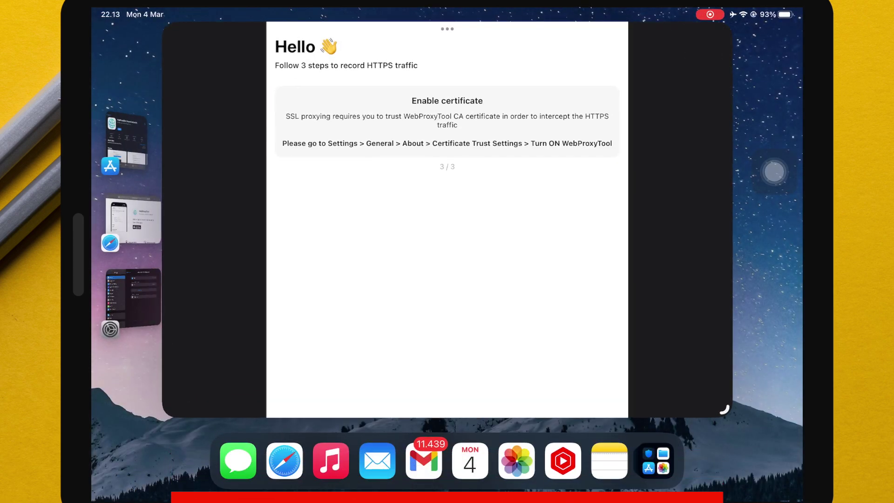
- Close WebProxyTool and minimize the Settings, Safari and App Store windows
{"action": "left_click", "coordinate": [447, 29]}
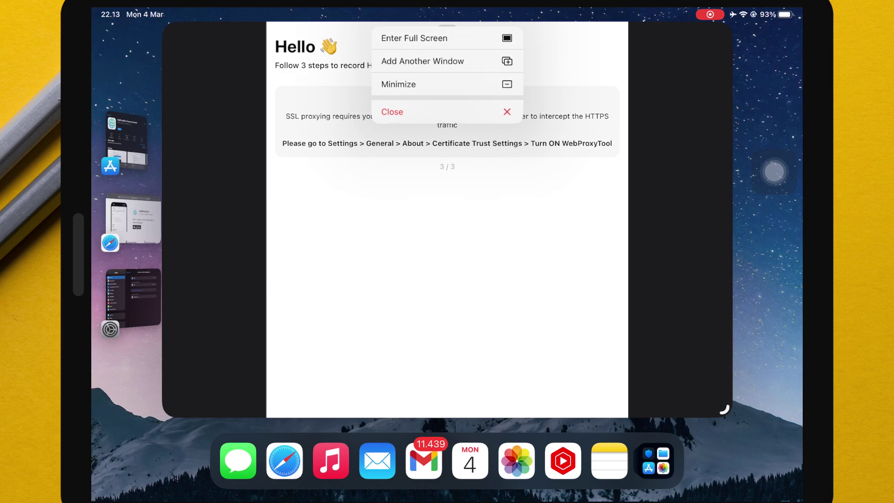
{"action": "left_click", "coordinate": [391, 111]}
{"action": "left_click", "coordinate": [447, 14]}
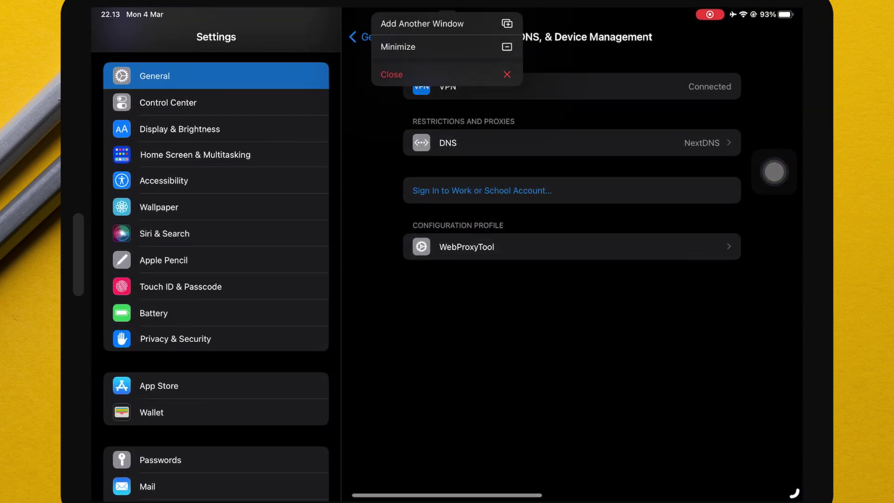
{"action": "left_click", "coordinate": [398, 46]}
{"action": "left_click", "coordinate": [446, 29]}
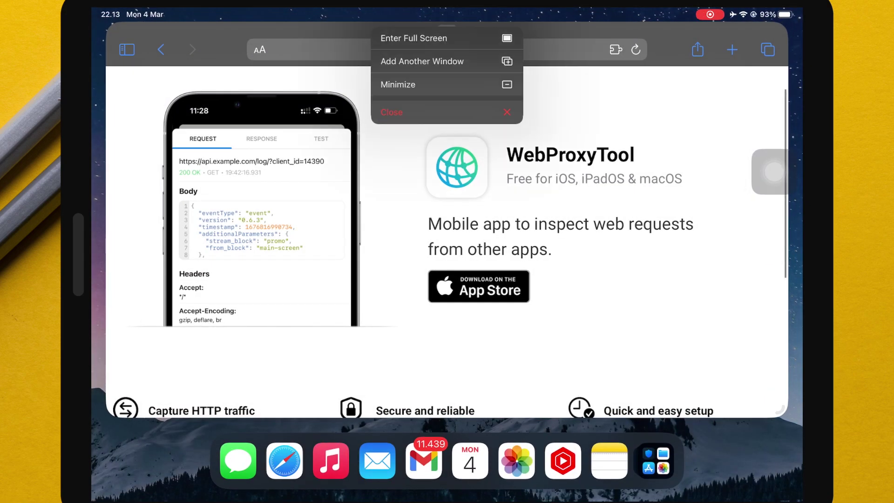
{"action": "left_click", "coordinate": [398, 83]}
{"action": "left_click", "coordinate": [447, 29]}
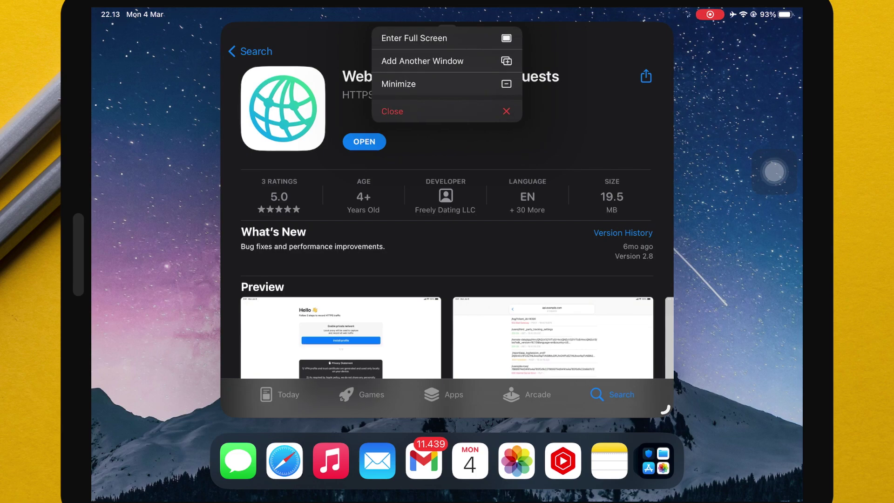
{"action": "left_click", "coordinate": [398, 82]}
- Launch Telegram and open the Тик ток мод на айфон | vvv channel's post with the download links
{"action": "scroll", "coordinate": [447, 252], "scroll_direction": "left", "scroll_amount": 3}
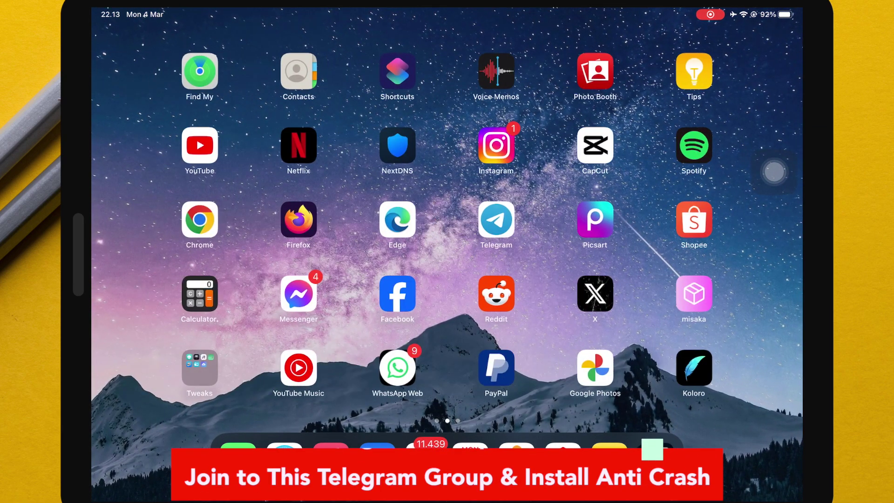
{"action": "left_click", "coordinate": [494, 219]}
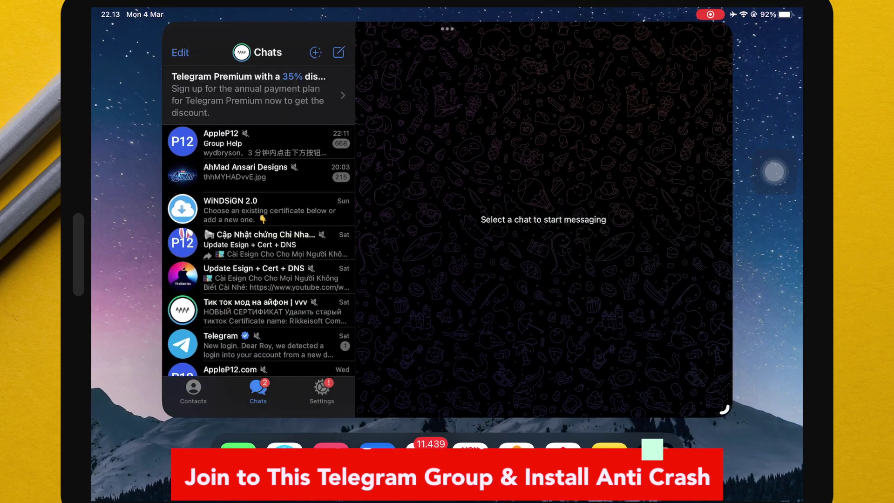
{"action": "scroll", "coordinate": [258, 232], "scroll_direction": "down", "scroll_amount": 2}
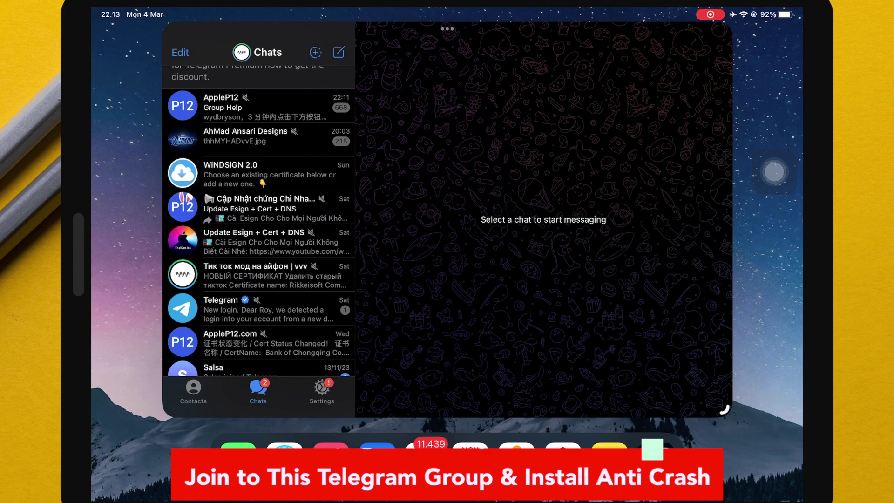
{"action": "mouse_move", "coordinate": [774, 172]}
{"action": "left_mouse_down"}
{"action": "mouse_move", "coordinate": [294, 320]}
{"action": "mouse_move", "coordinate": [460, 277]}
{"action": "left_mouse_up"}
{"action": "left_click", "coordinate": [259, 275]}
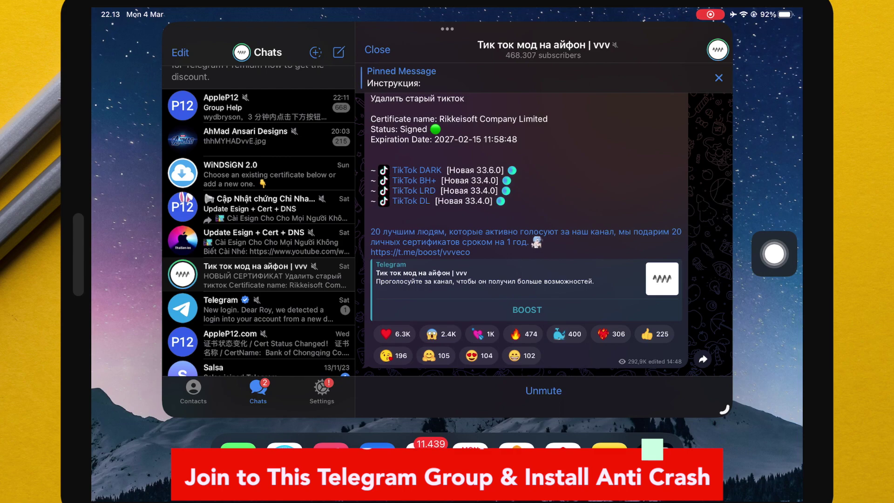
{"action": "scroll", "coordinate": [536, 233], "scroll_direction": "up", "scroll_amount": 2}
{"action": "scroll", "coordinate": [535, 232], "scroll_direction": "down", "scroll_amount": 2}
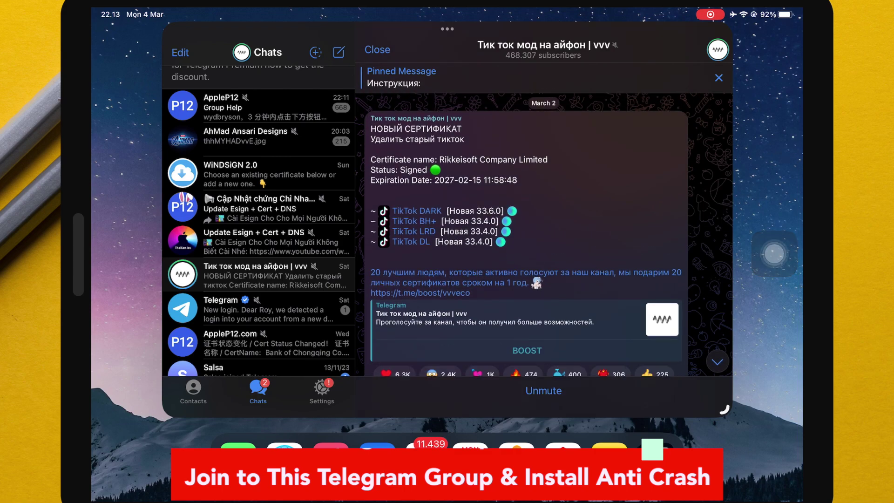
{"action": "scroll", "coordinate": [535, 233], "scroll_direction": "up", "scroll_amount": 5}
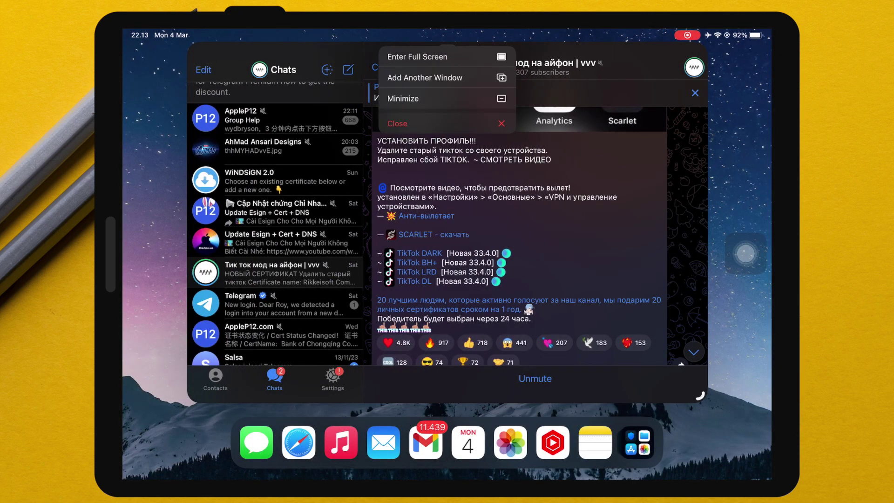
- Minimize Telegram and open Settings from the home screen
{"action": "left_click", "coordinate": [421, 96]}
{"action": "left_click_drag", "start_coordinate": [326, 233], "coordinate": [605, 233]}
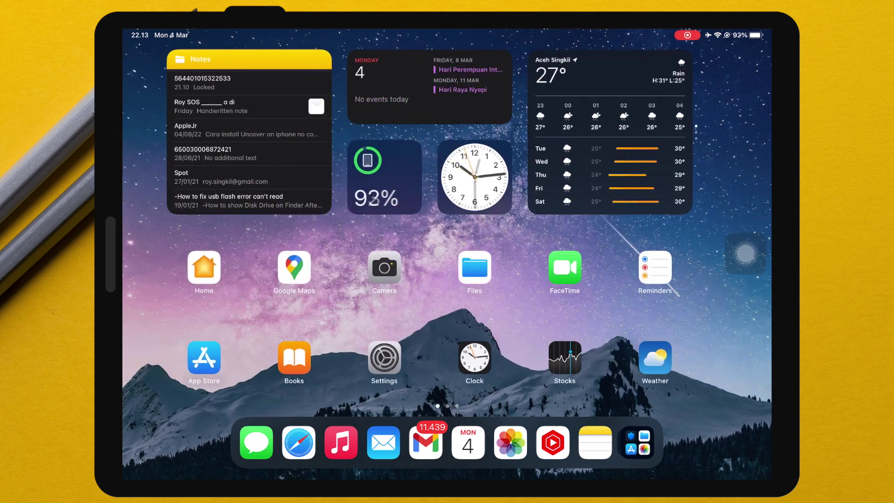
{"action": "left_click", "coordinate": [401, 355]}
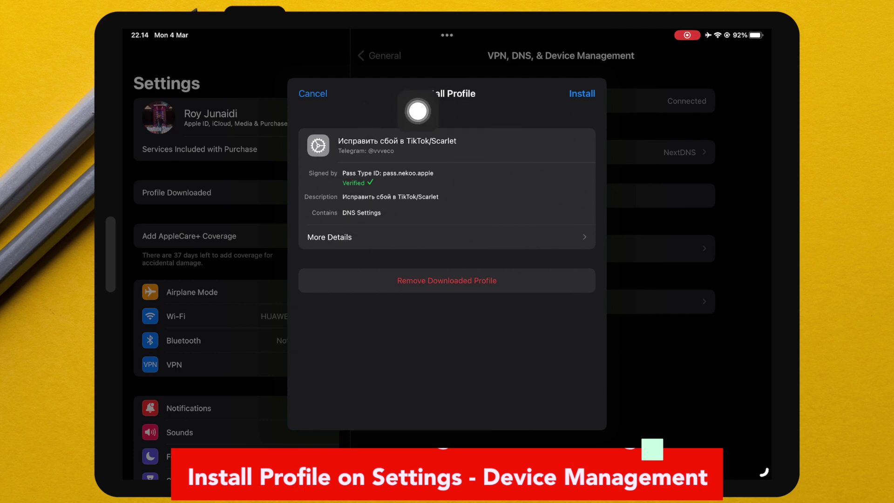
- Install the Исправить сбой в TikTok/Scarlet DNS profile, entering the passcode and accepting the DNS warning
{"action": "left_click", "coordinate": [581, 93]}
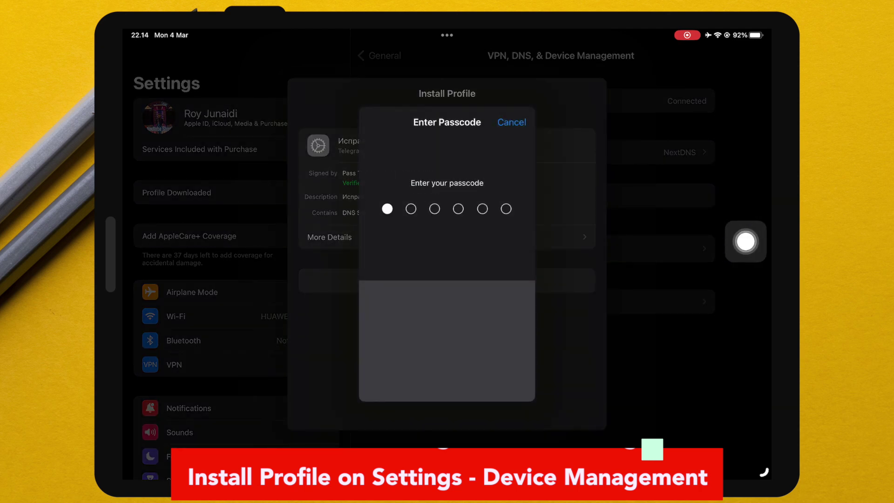
{"action": "type", "text": "1"}
{"action": "key", "text": "BackSpace"}
{"action": "key", "text": "BackSpace"}
{"action": "type", "text": "1"}
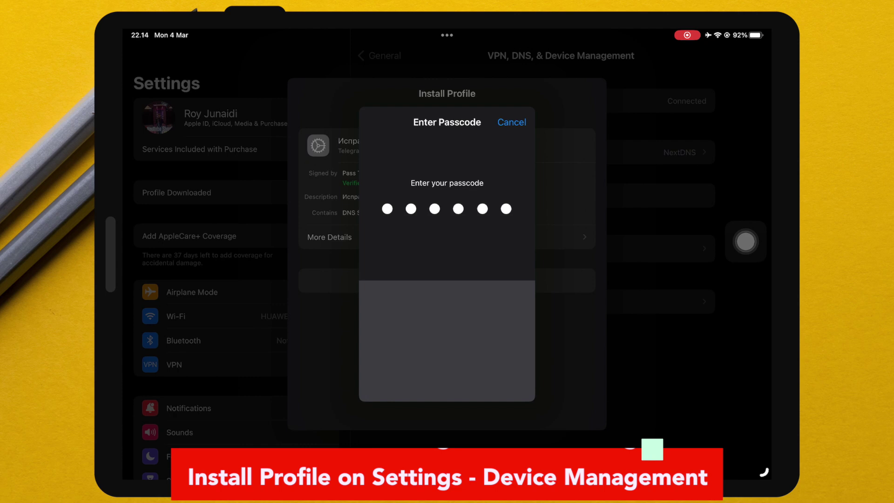
{"action": "left_click", "coordinate": [581, 93]}
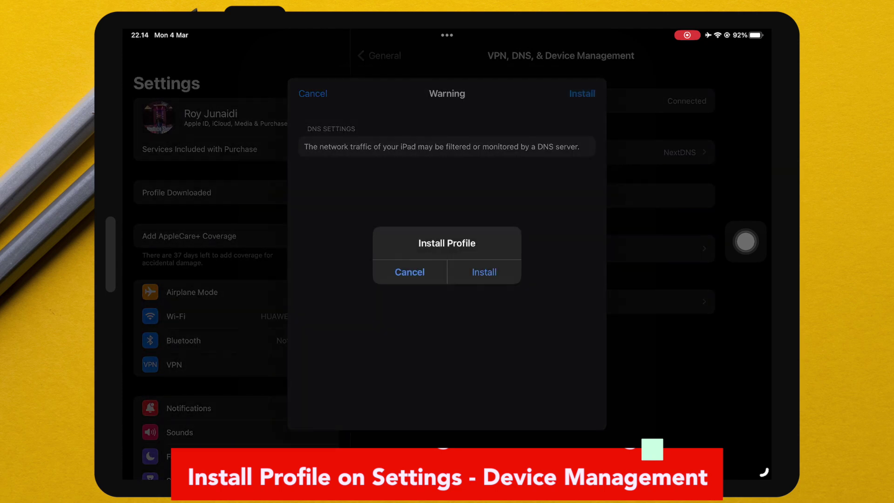
{"action": "left_click", "coordinate": [484, 271]}
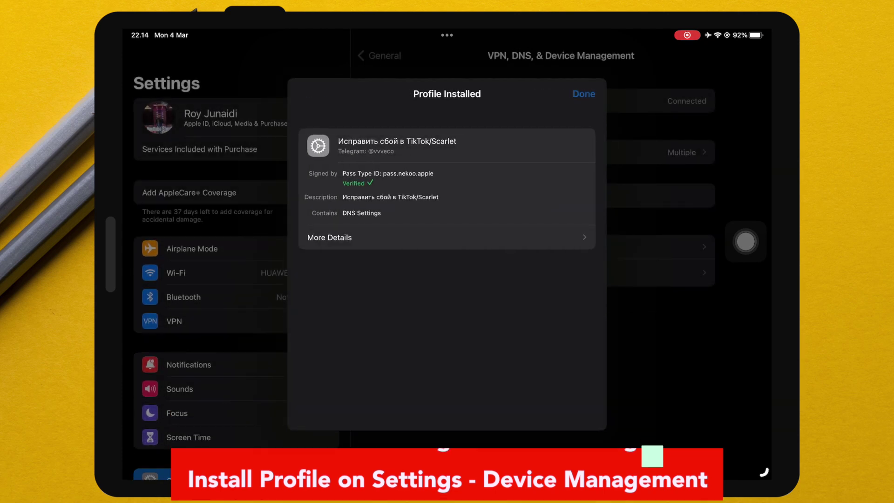
{"action": "left_click", "coordinate": [583, 94]}
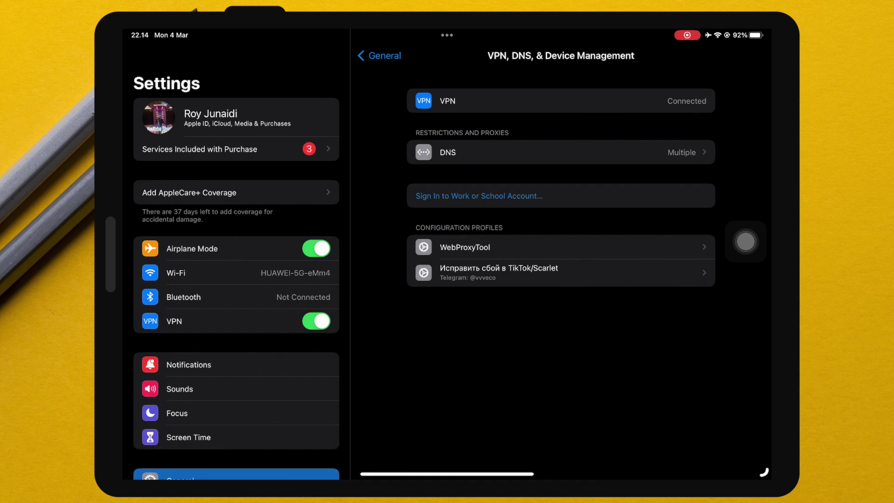
{"action": "left_click_drag", "start_coordinate": [745, 240], "coordinate": [439, 193]}
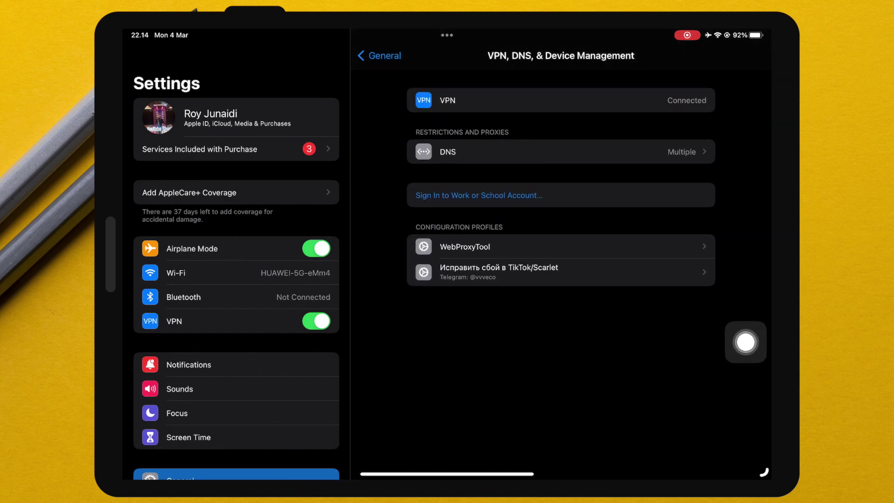
- Close the Settings window and tap the TikTok DARK link in the channel post
{"action": "left_click", "coordinate": [446, 35]}
{"action": "left_click", "coordinate": [396, 89]}
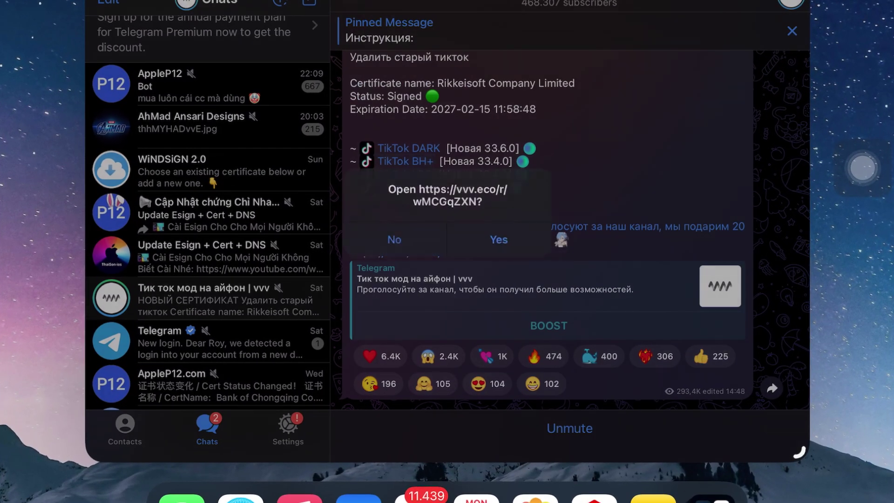
{"action": "left_click", "coordinate": [393, 237]}
- Retry the TikTok DARK download link until it opens
{"action": "left_click", "coordinate": [408, 148]}
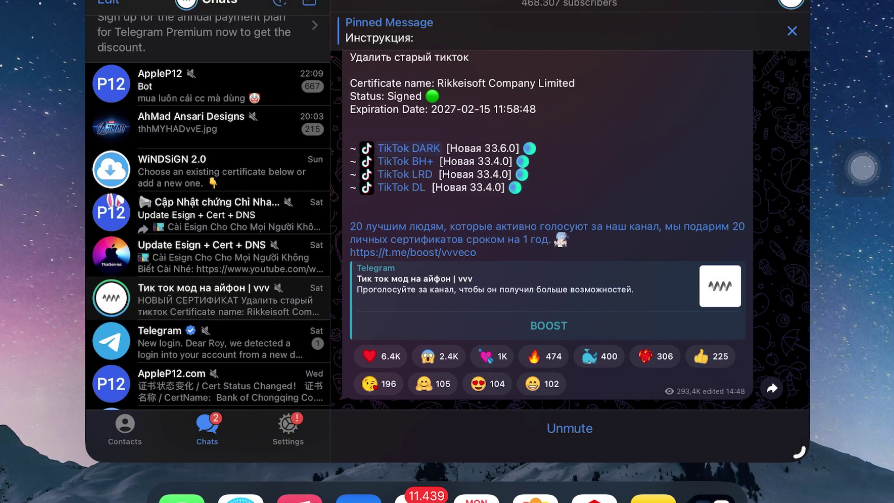
{"action": "left_click", "coordinate": [408, 148]}
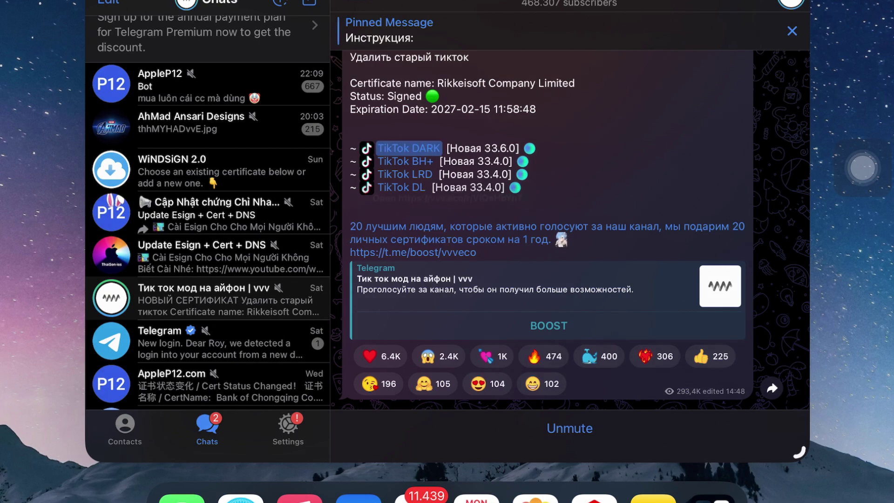
{"action": "left_click", "coordinate": [395, 232]}
{"action": "left_click", "coordinate": [408, 148]}
{"action": "left_click", "coordinate": [408, 148]}
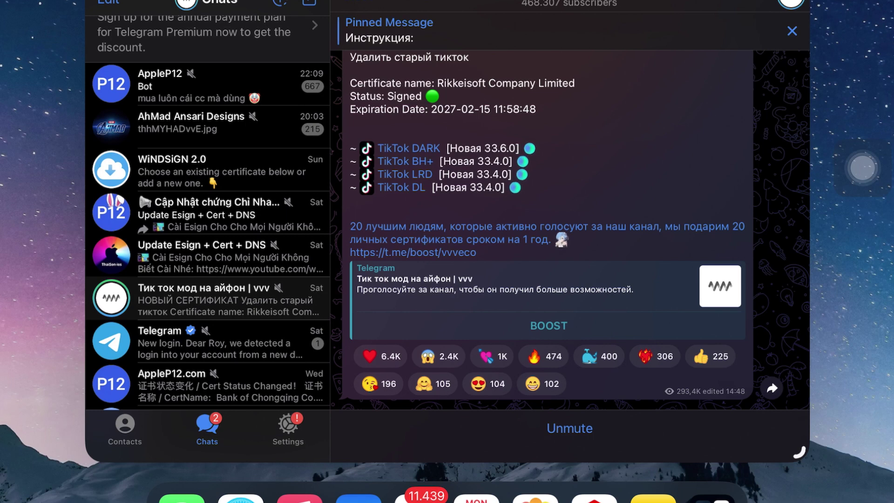
{"action": "left_click", "coordinate": [409, 148]}
{"action": "left_click", "coordinate": [408, 148]}
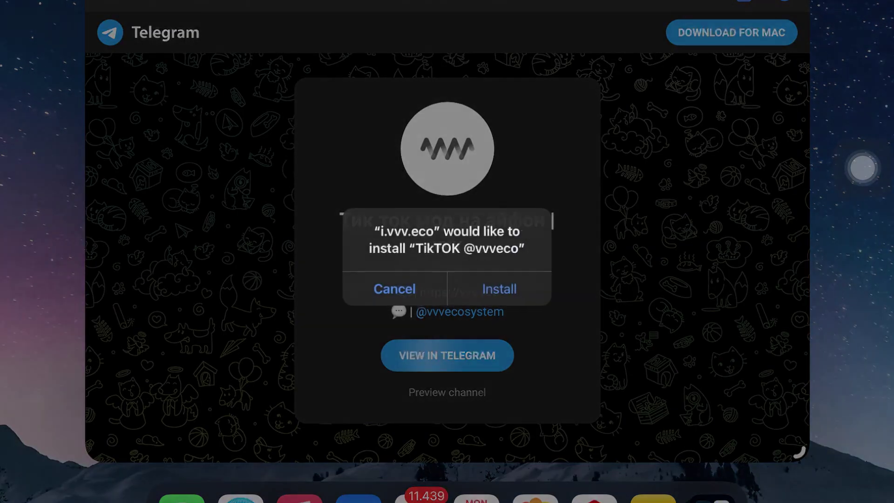
{"action": "left_click", "coordinate": [498, 287]}
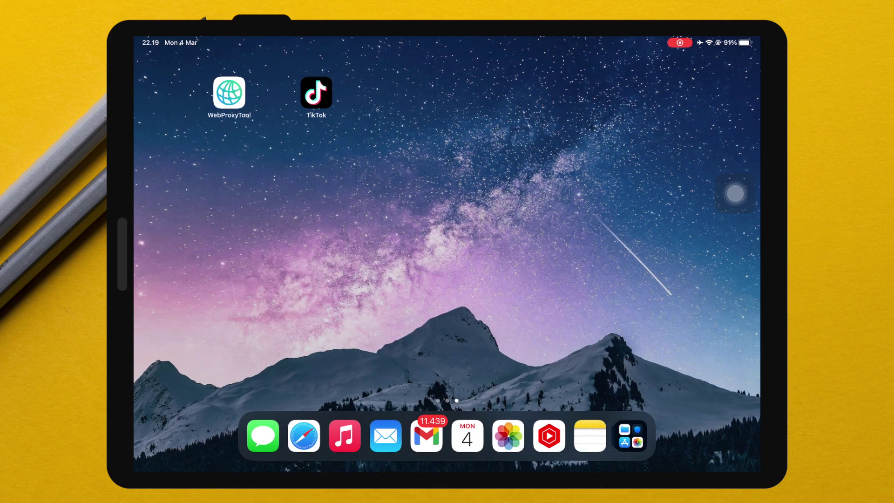
- Launch TikTok, dismiss the Спасибо! notice, agree to the terms and answer the notifications alert
{"action": "left_click", "coordinate": [316, 93]}
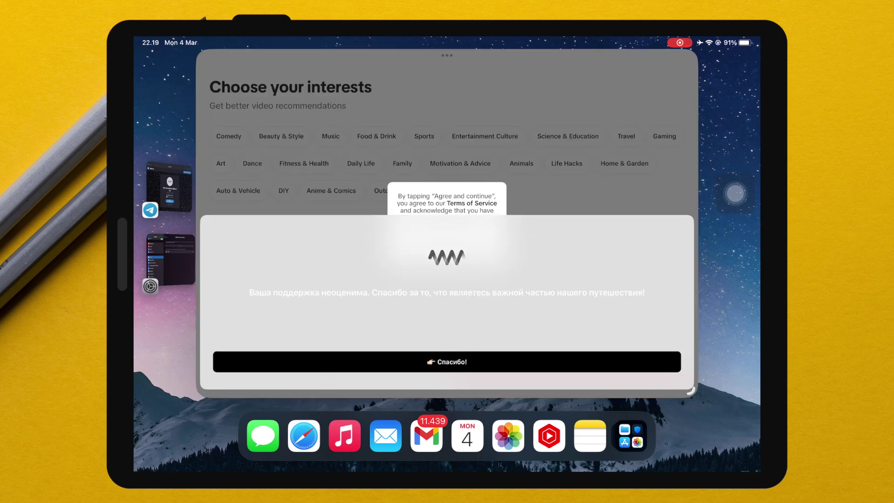
{"action": "left_click", "coordinate": [446, 362]}
{"action": "left_click", "coordinate": [447, 255]}
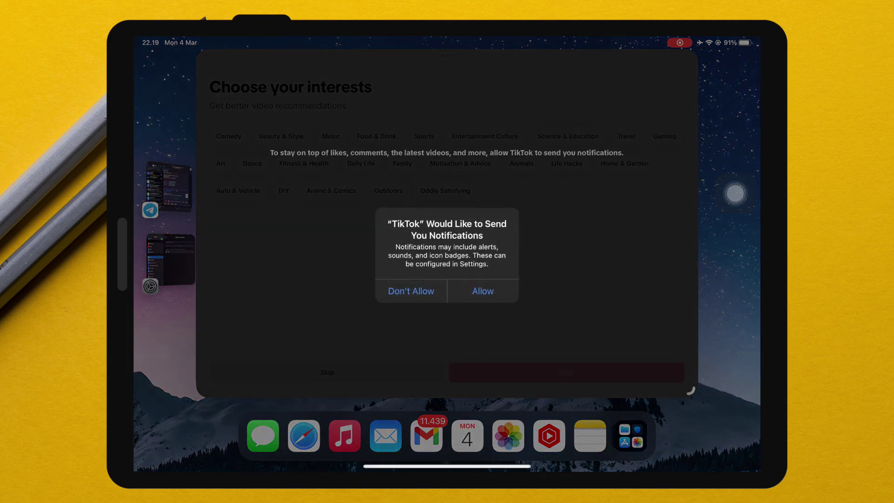
{"action": "left_click", "coordinate": [483, 291]}
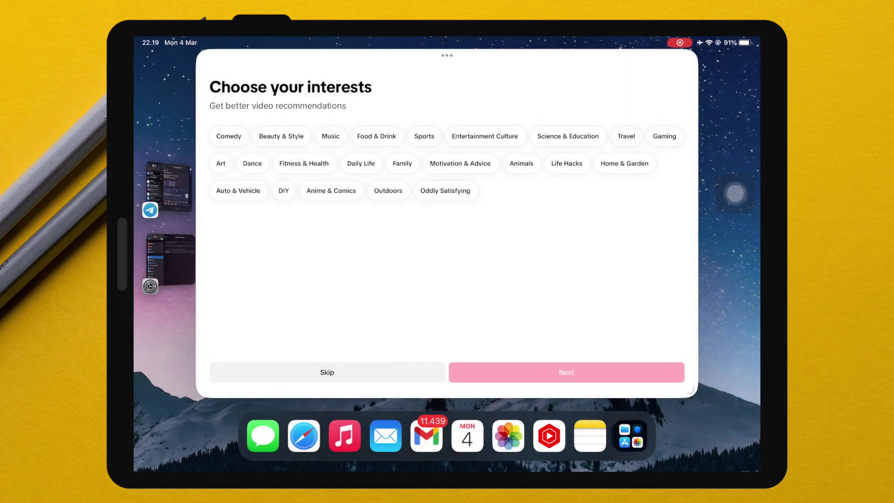